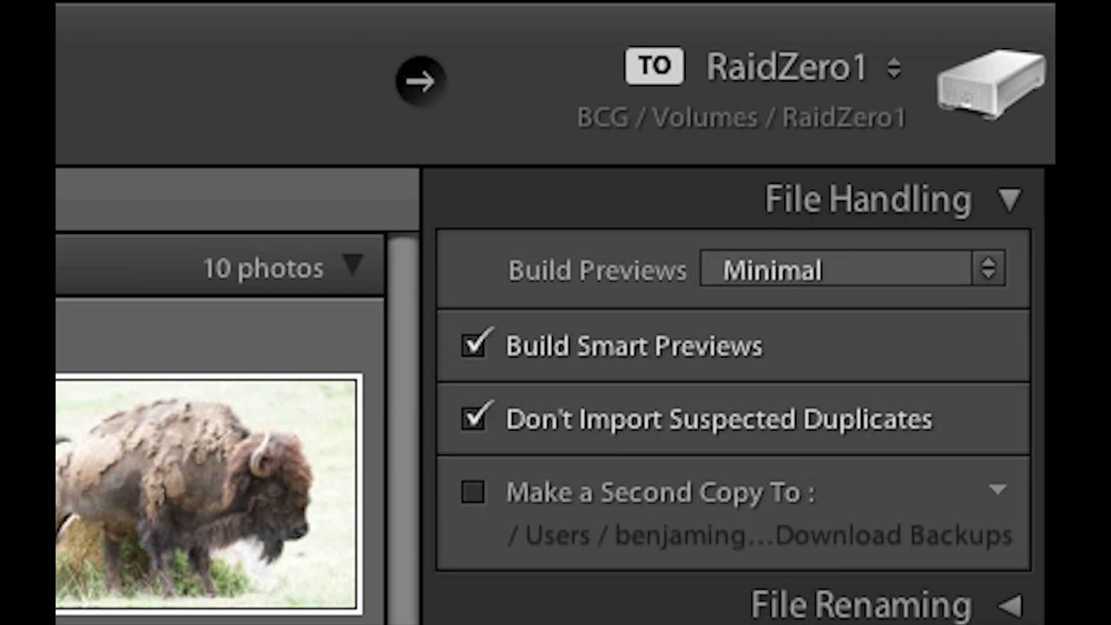
Check the recent destination paths, keeping RaidZero1, and set Build Previews to Standard for the import
click(902, 47)
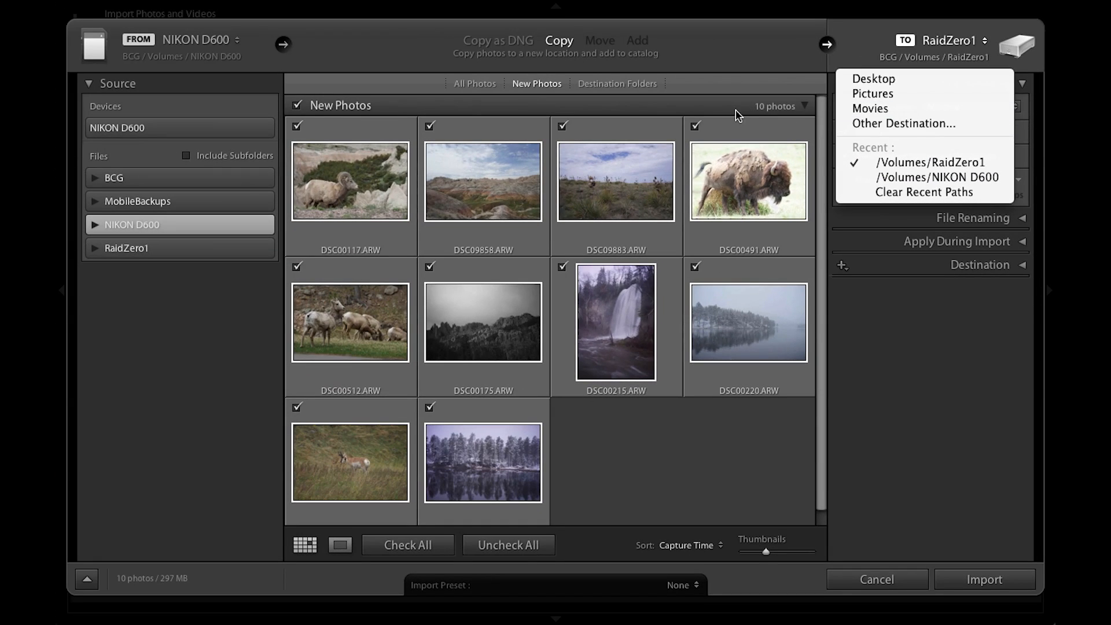
click(859, 51)
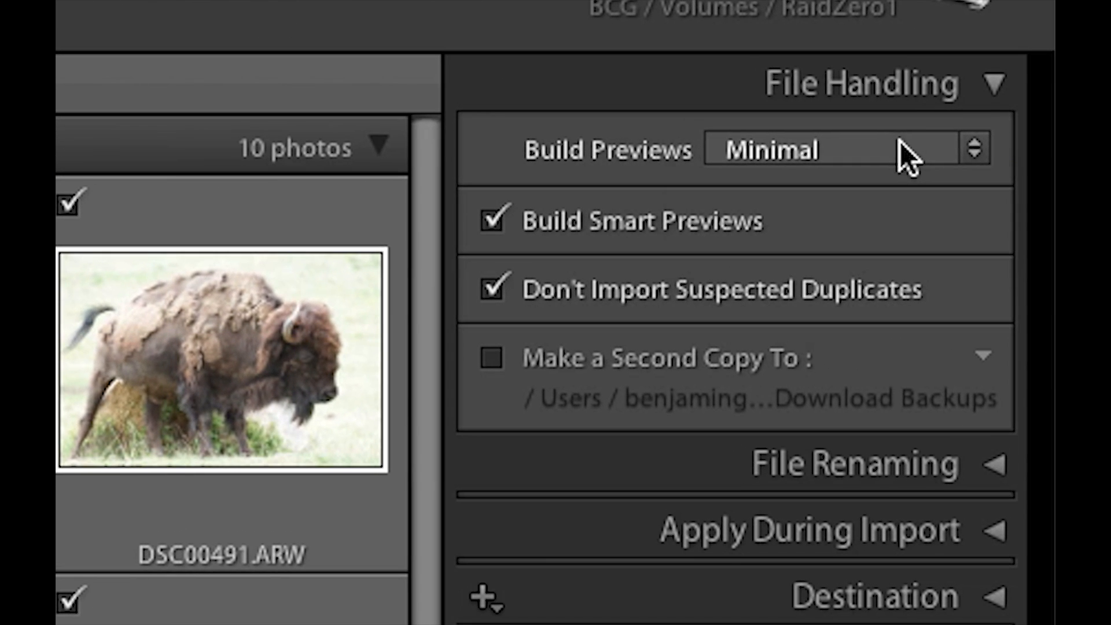
click(925, 138)
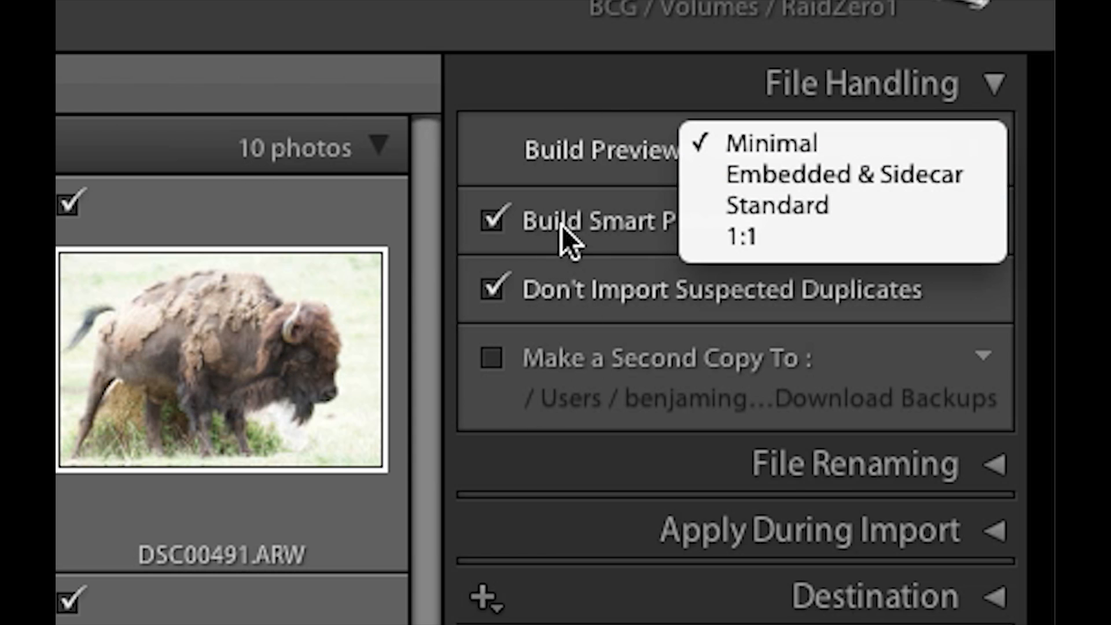
click(773, 217)
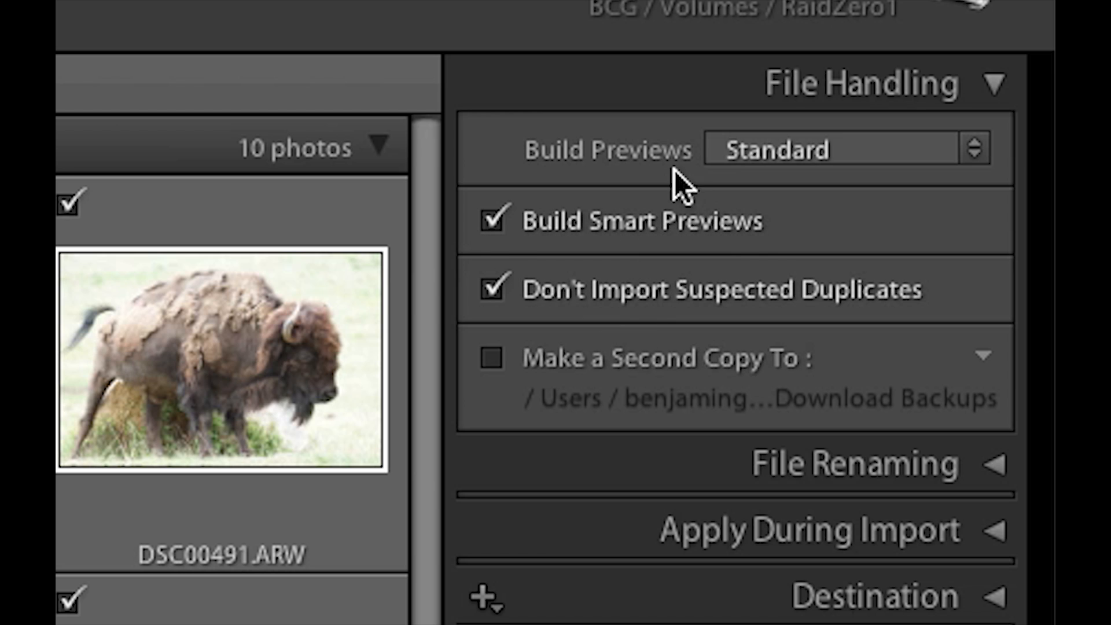
click(494, 220)
click(500, 288)
click(500, 287)
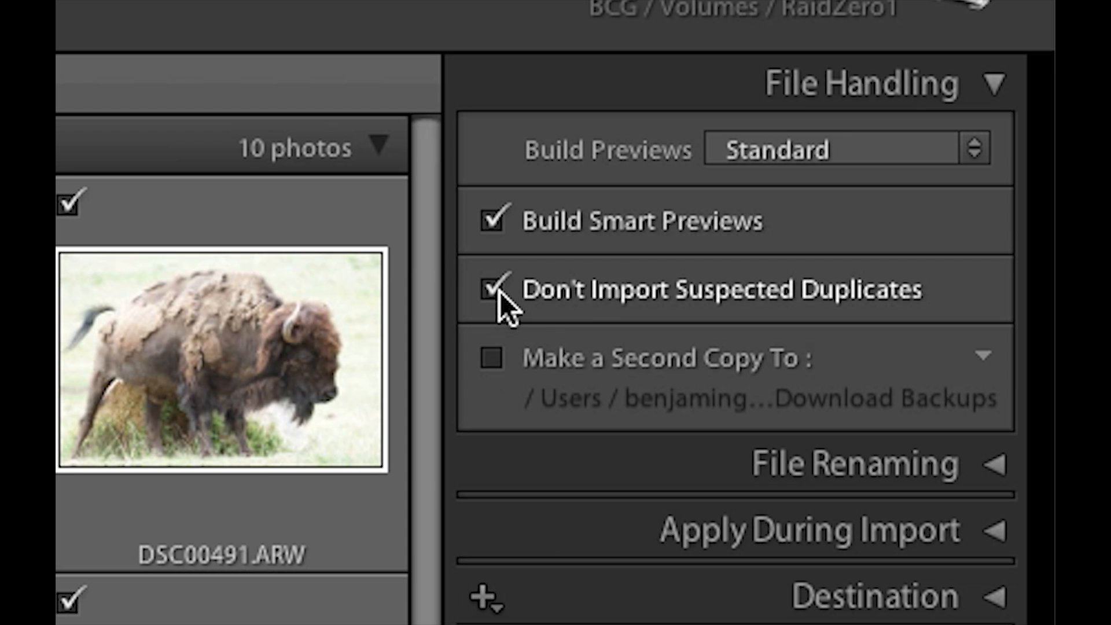
click(495, 367)
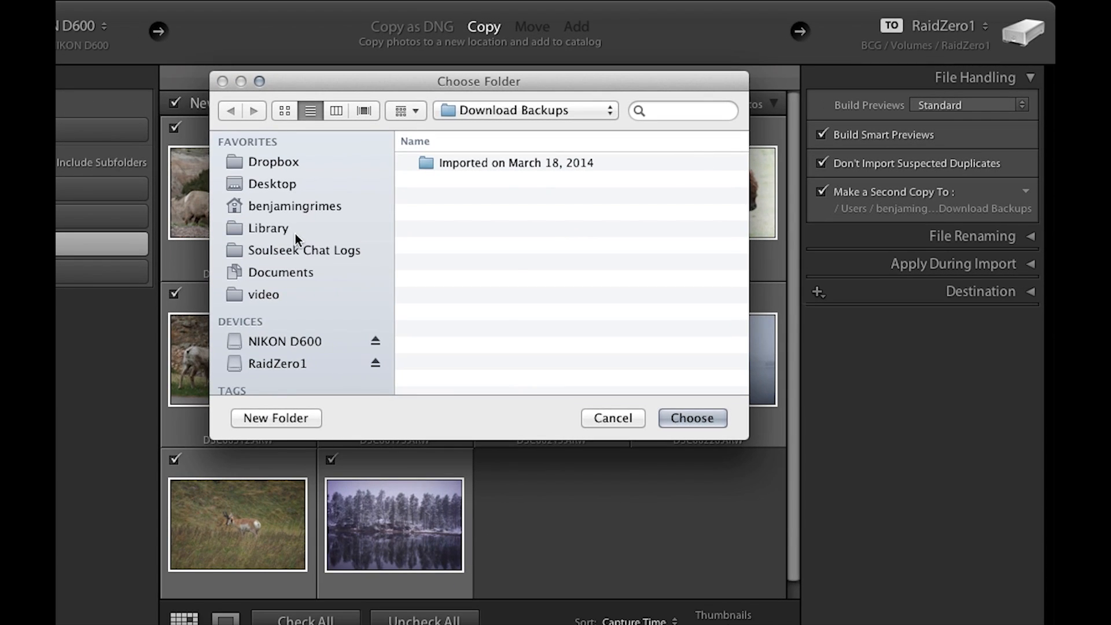
scroll(295, 234, down, 4)
scroll(294, 235, up, 3)
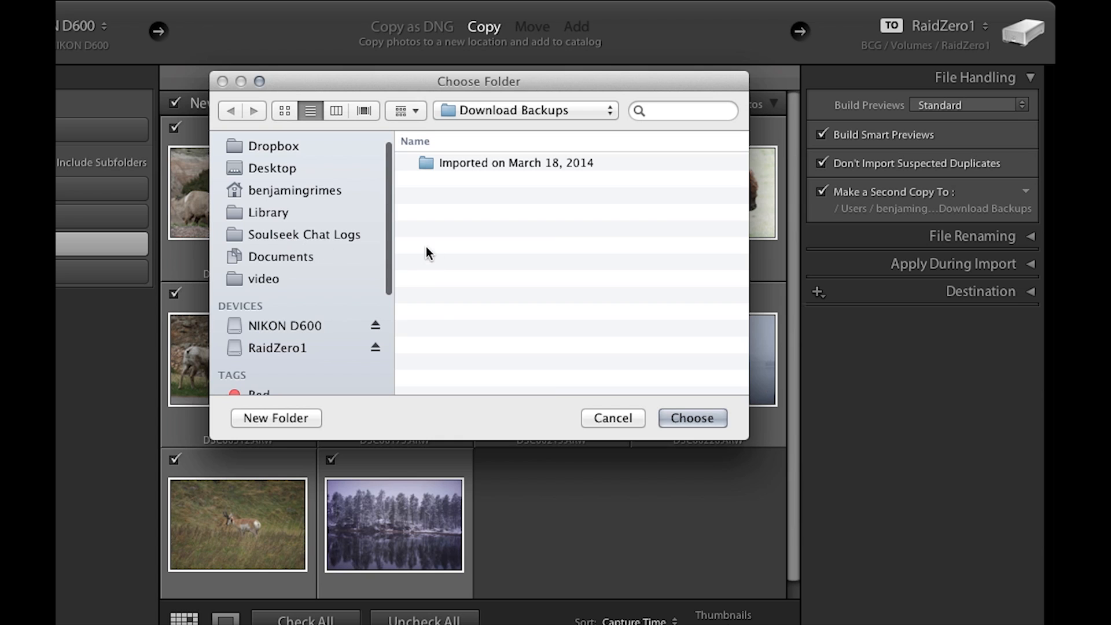
click(636, 415)
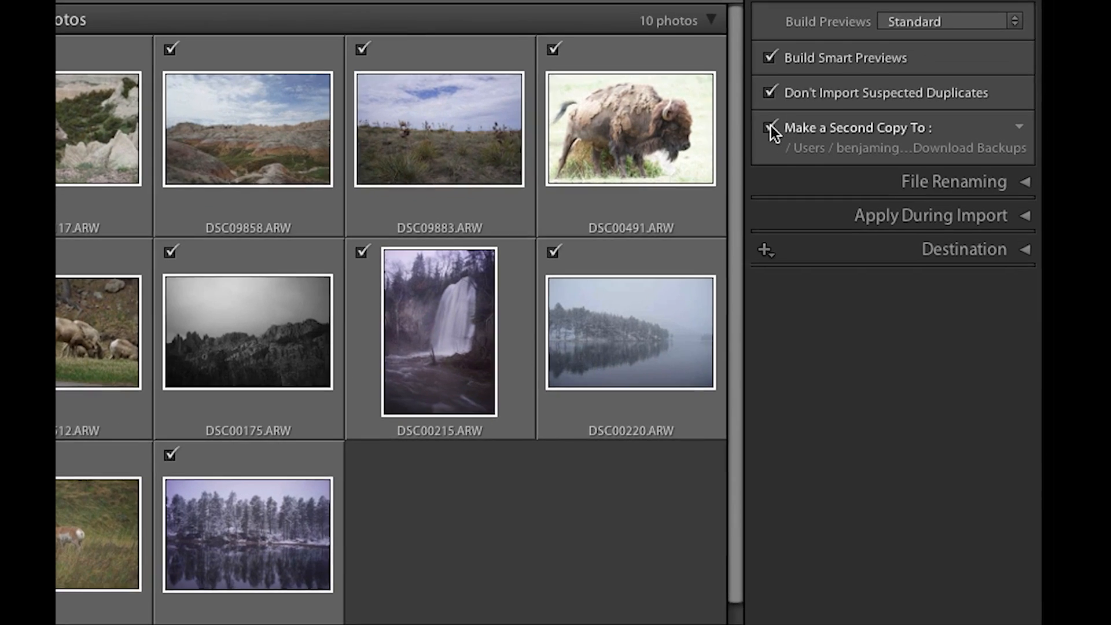
click(801, 165)
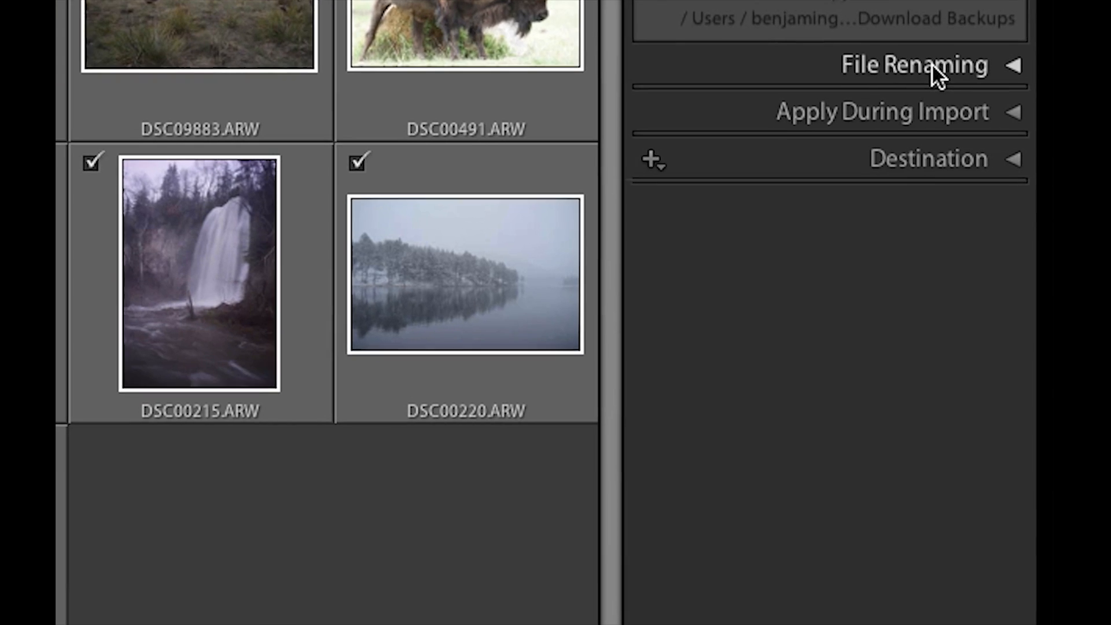
Set the file renaming template to Custom Name with the custom text "test"
click(919, 31)
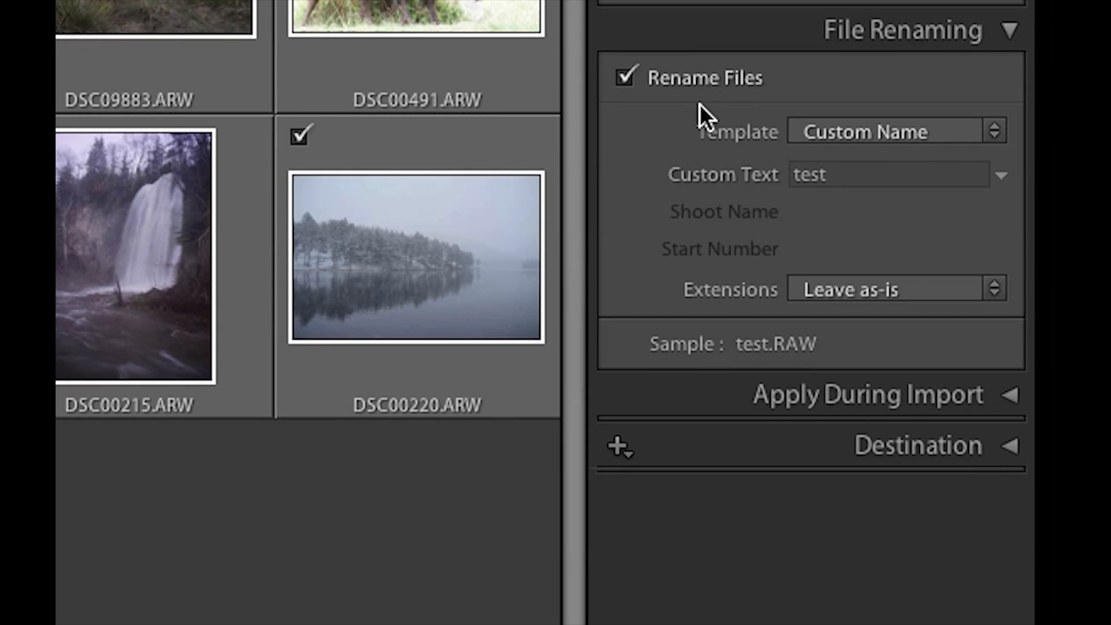
click(922, 133)
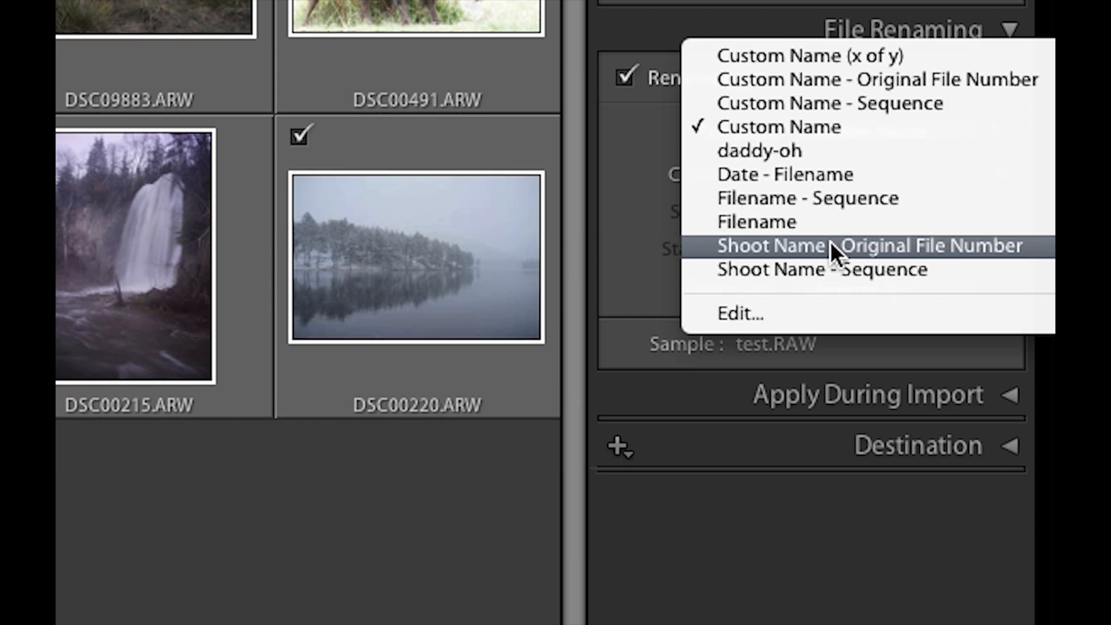
click(860, 128)
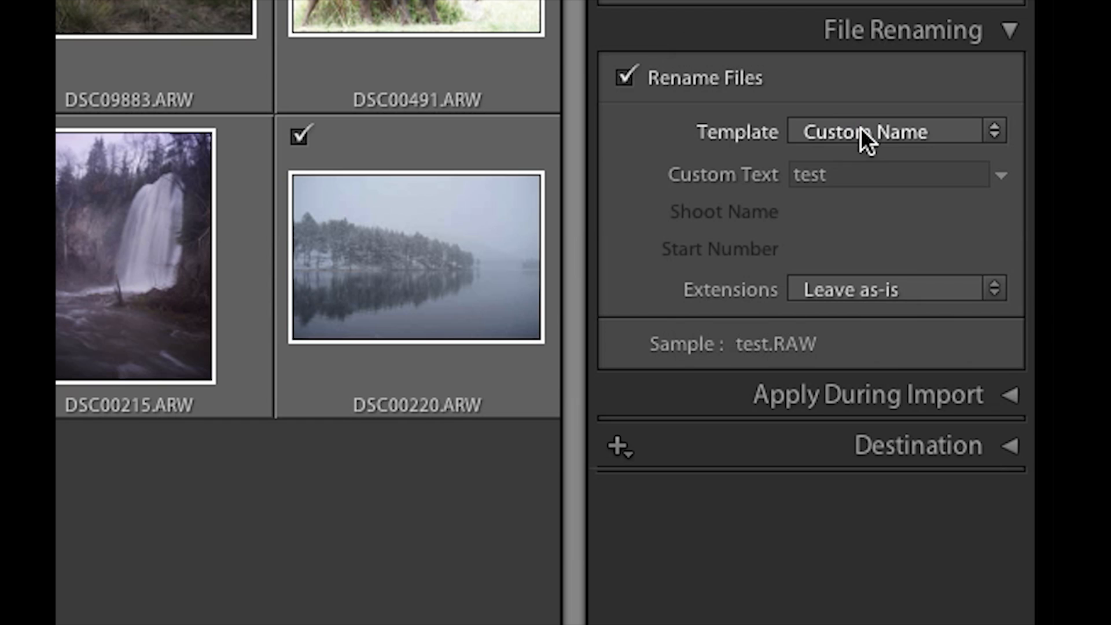
click(864, 173)
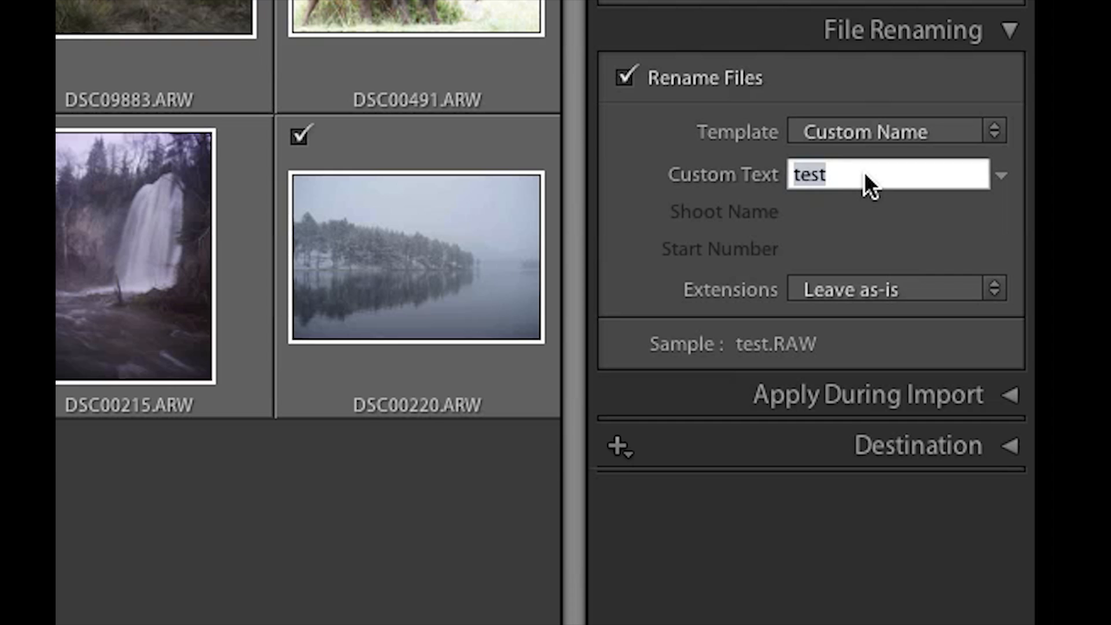
text(test)
click(892, 134)
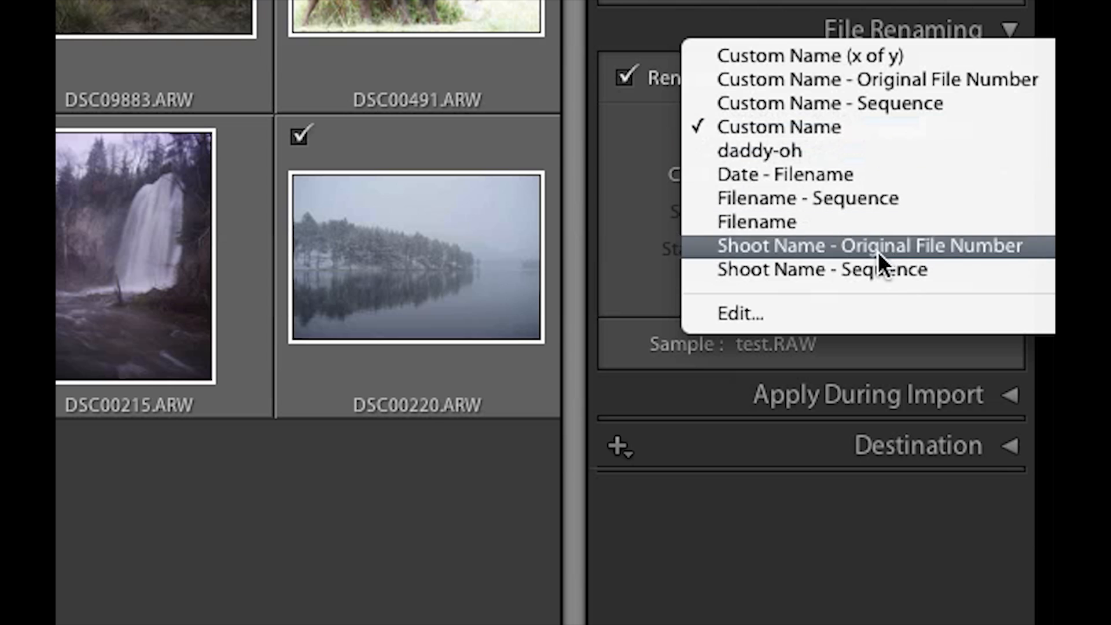
click(864, 314)
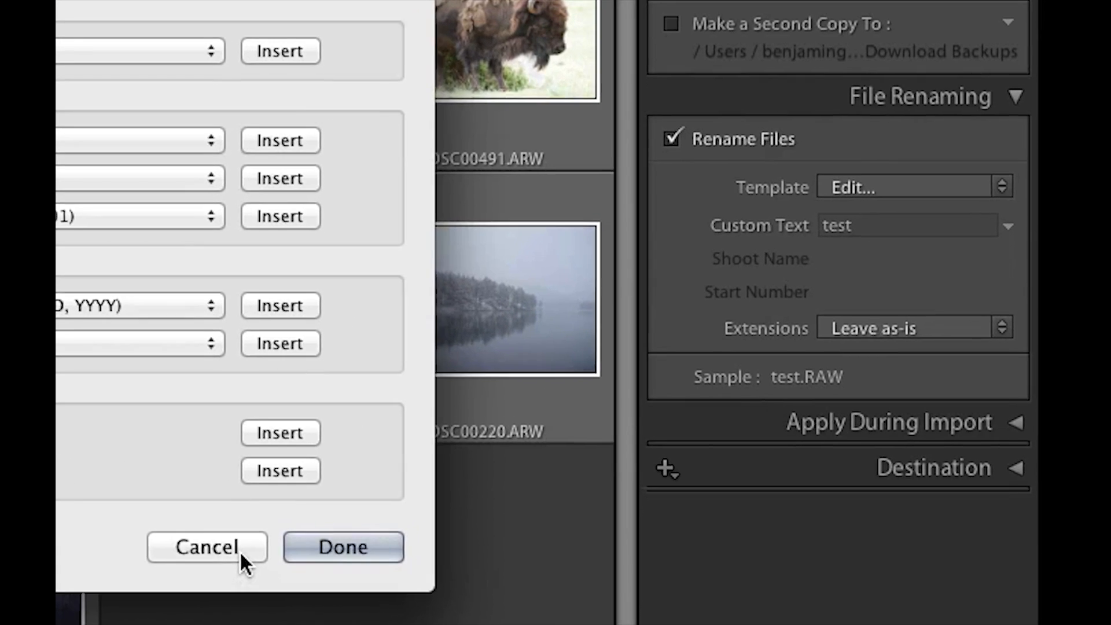
click(240, 549)
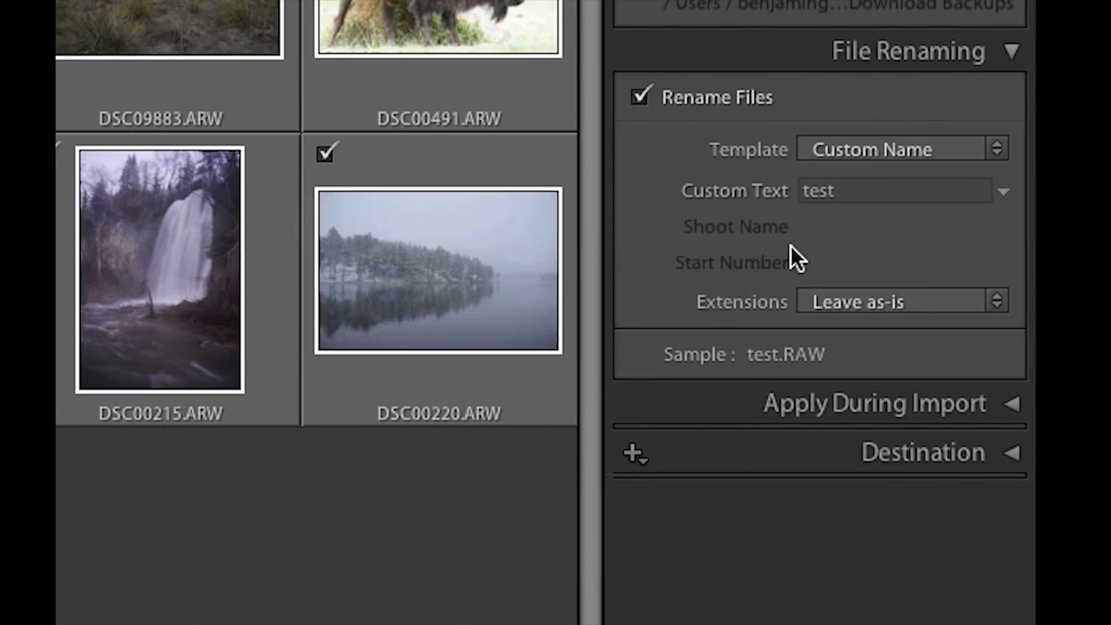
Keep the file extensions at Leave as-is and collapse the File Renaming section
click(888, 291)
click(878, 285)
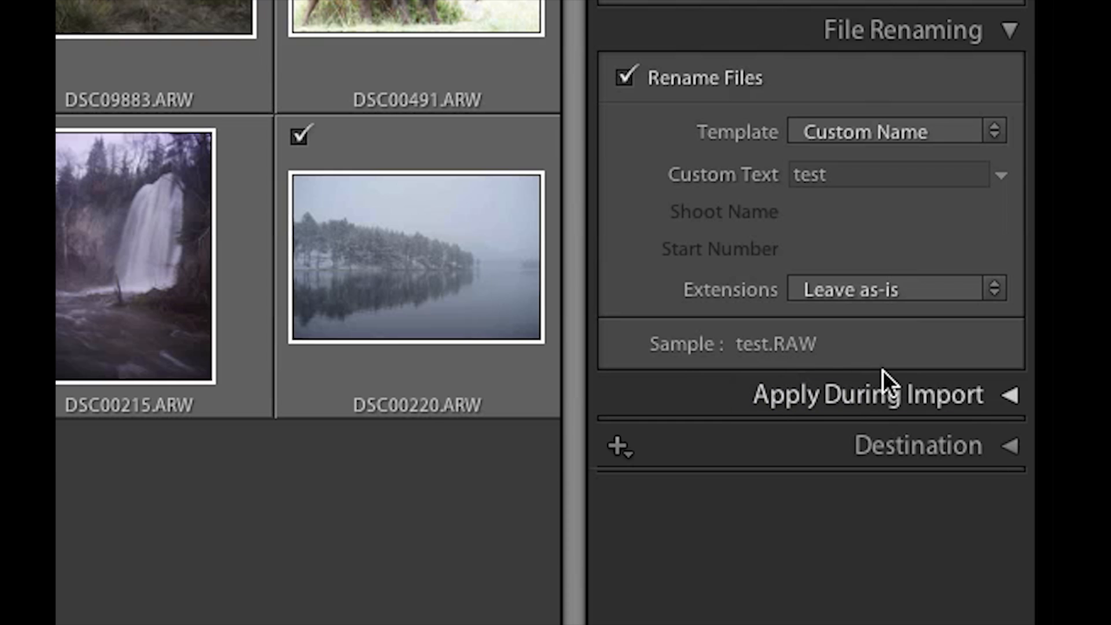
click(987, 32)
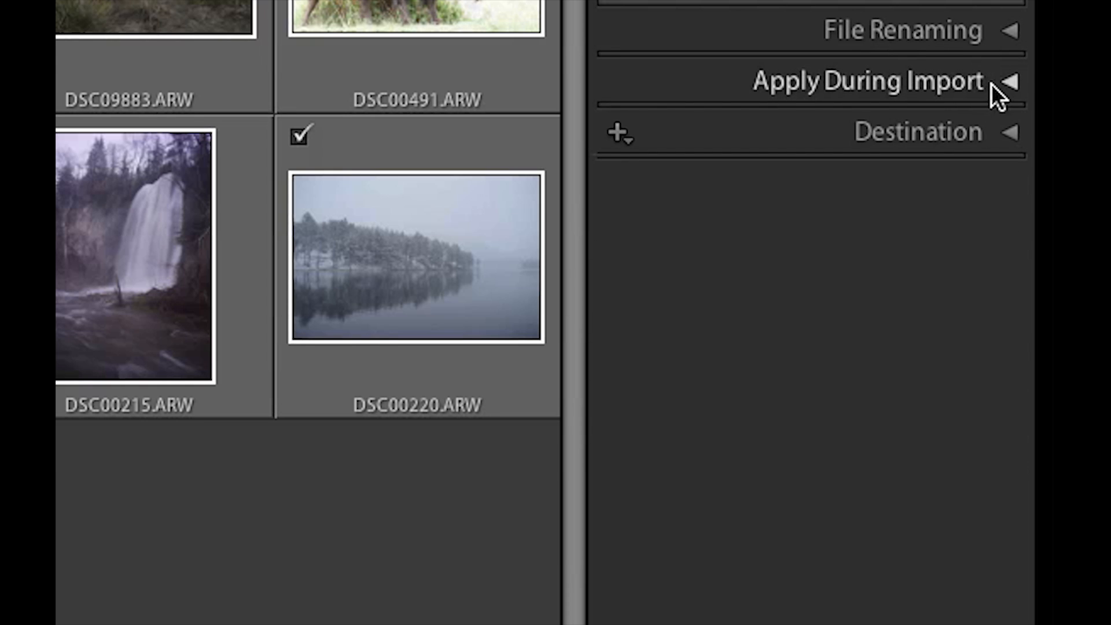
Examine the Develop Settings preset groups offered for Apply During Import without choosing one
click(991, 83)
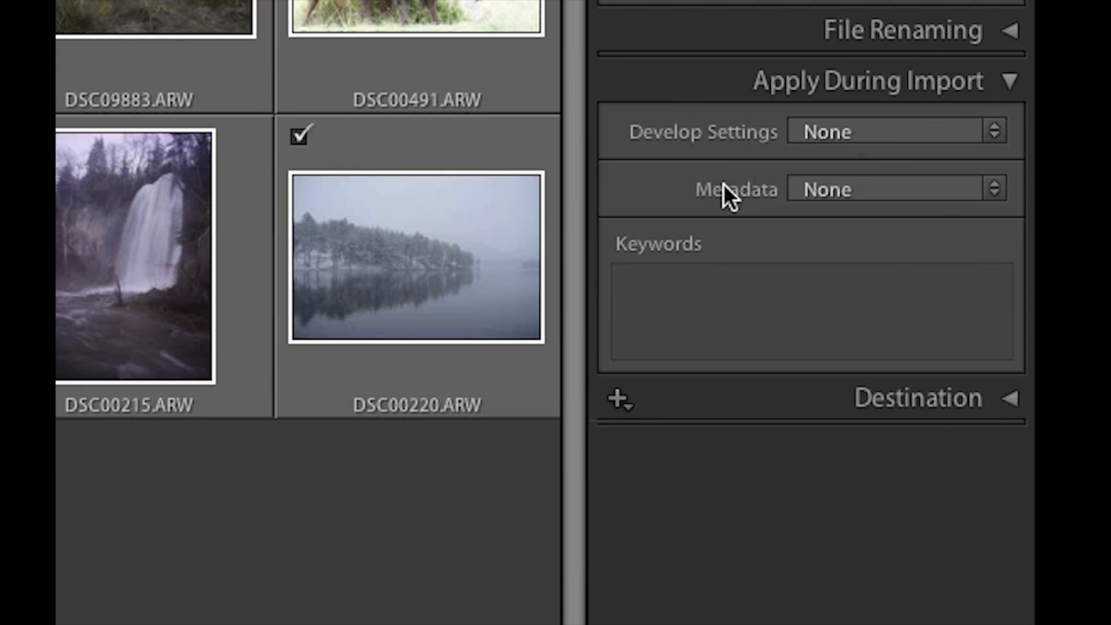
click(908, 135)
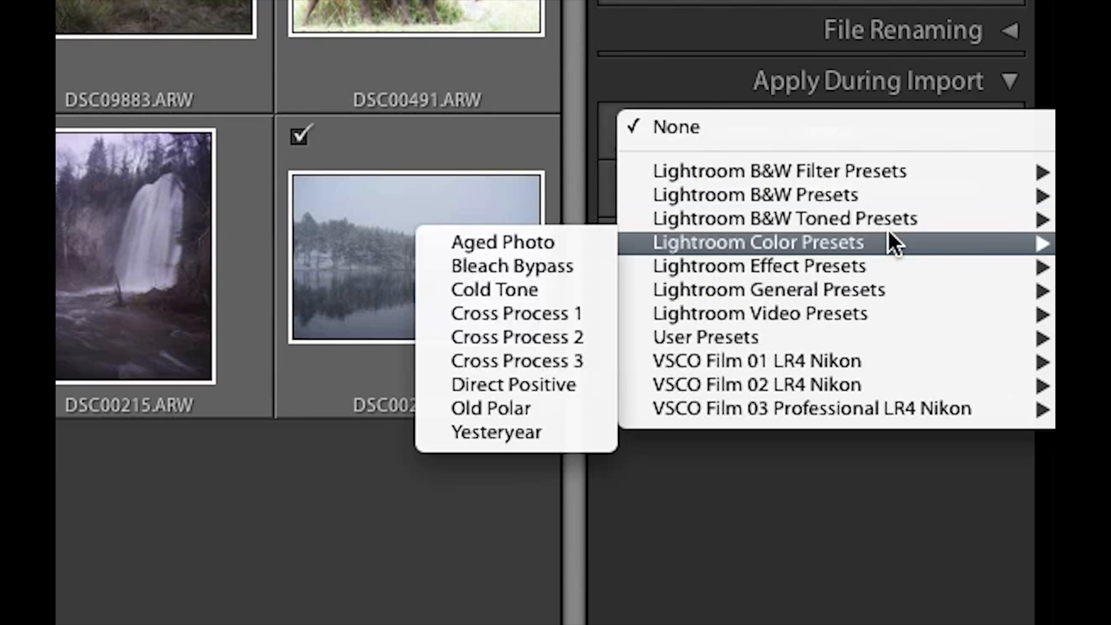
mouse_move(866, 240)
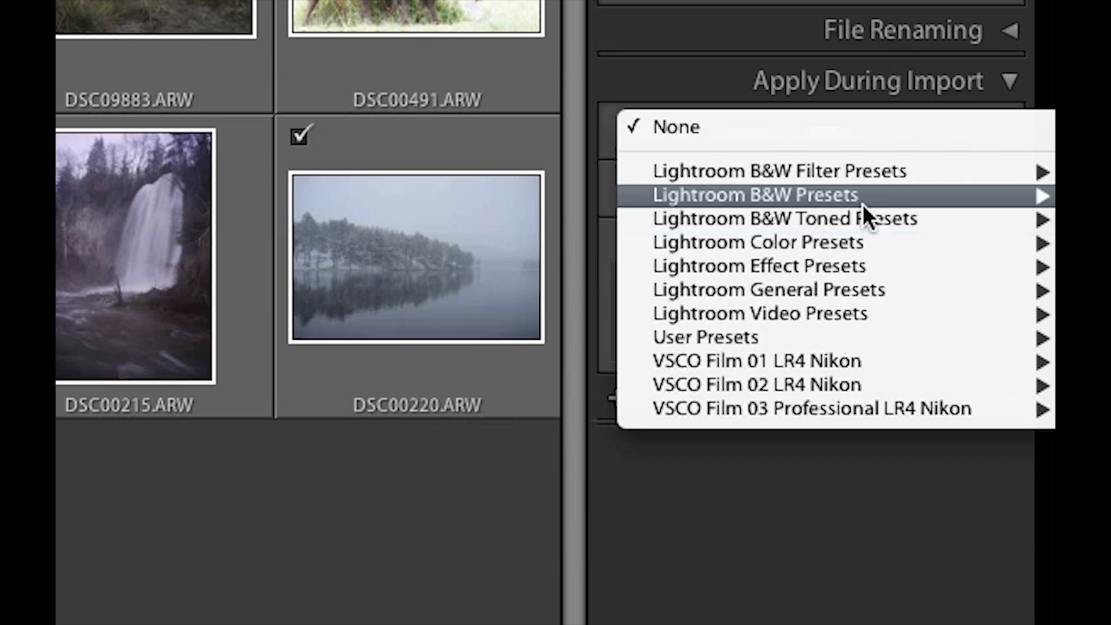
mouse_move(852, 333)
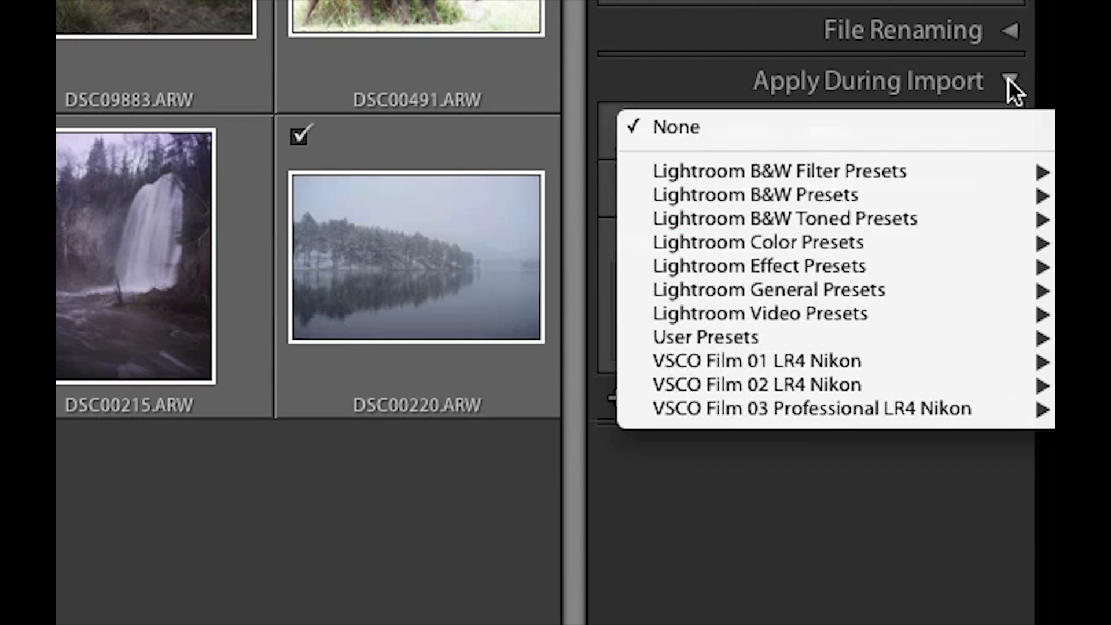
click(1008, 78)
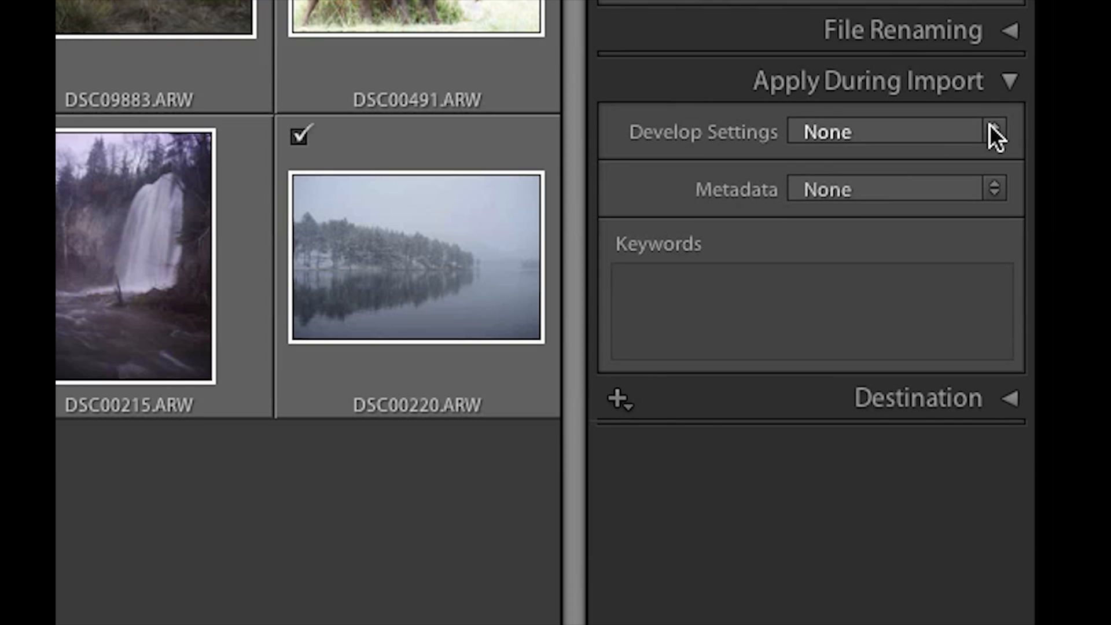
Check the metadata preset options, keeping None, and place the cursor in the empty Keywords field
click(957, 189)
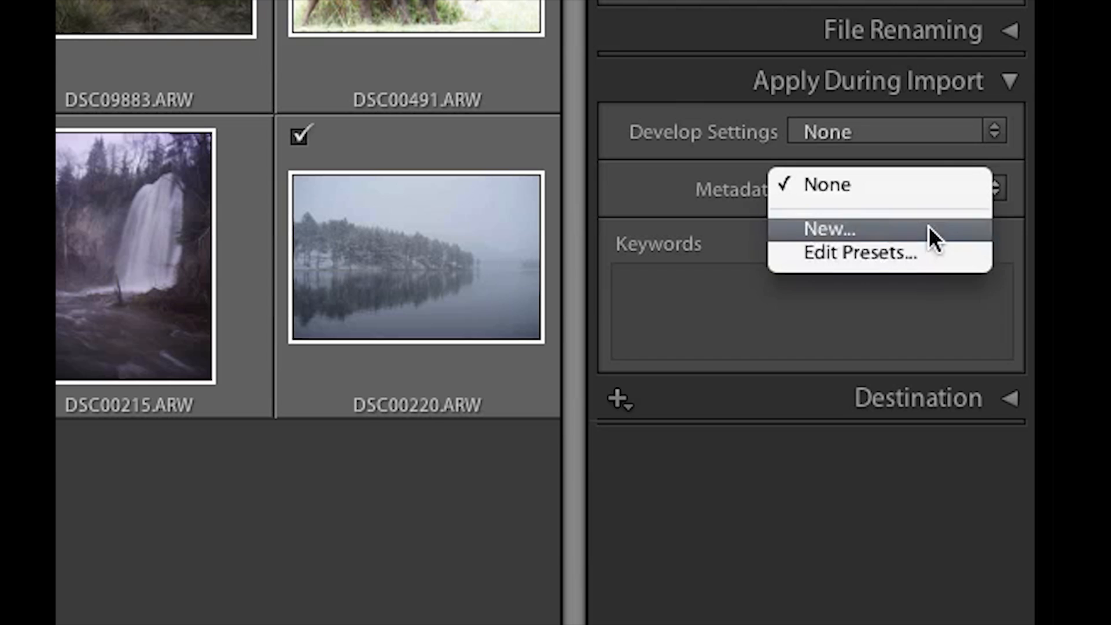
click(924, 193)
click(883, 306)
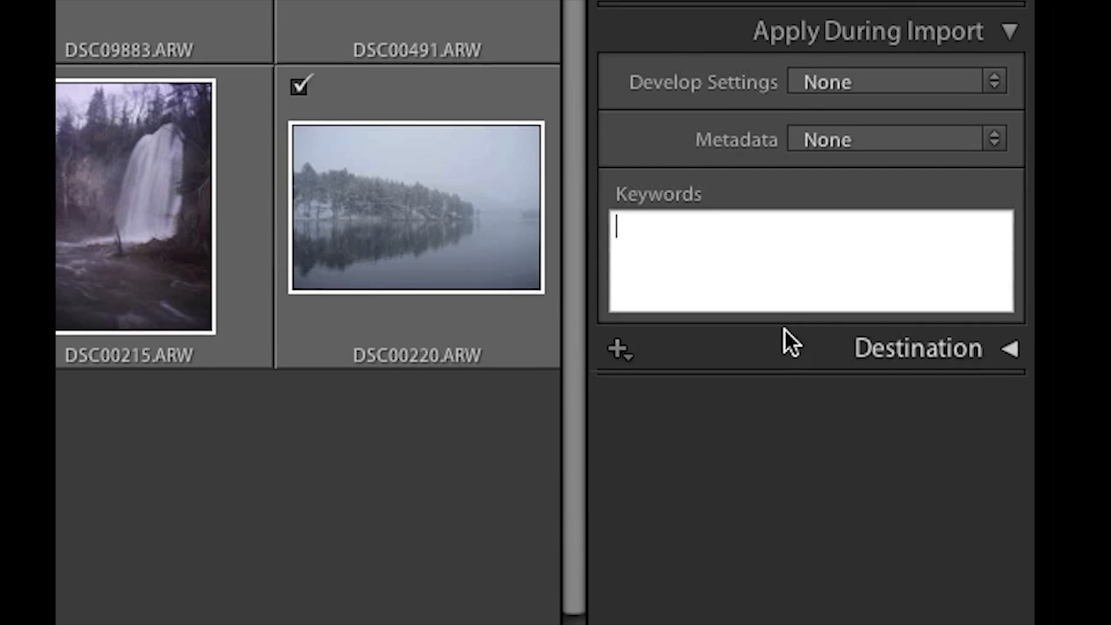
Organize the imported photos into one folder within the destination subfolder lightroomT5
click(930, 322)
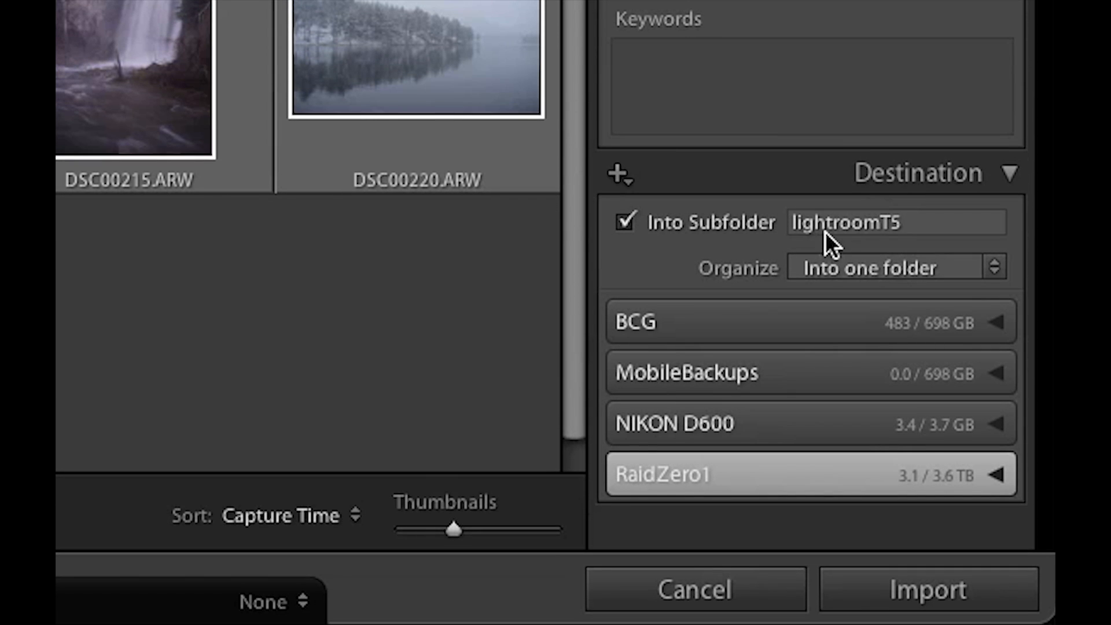
scroll(678, 232, down, 2)
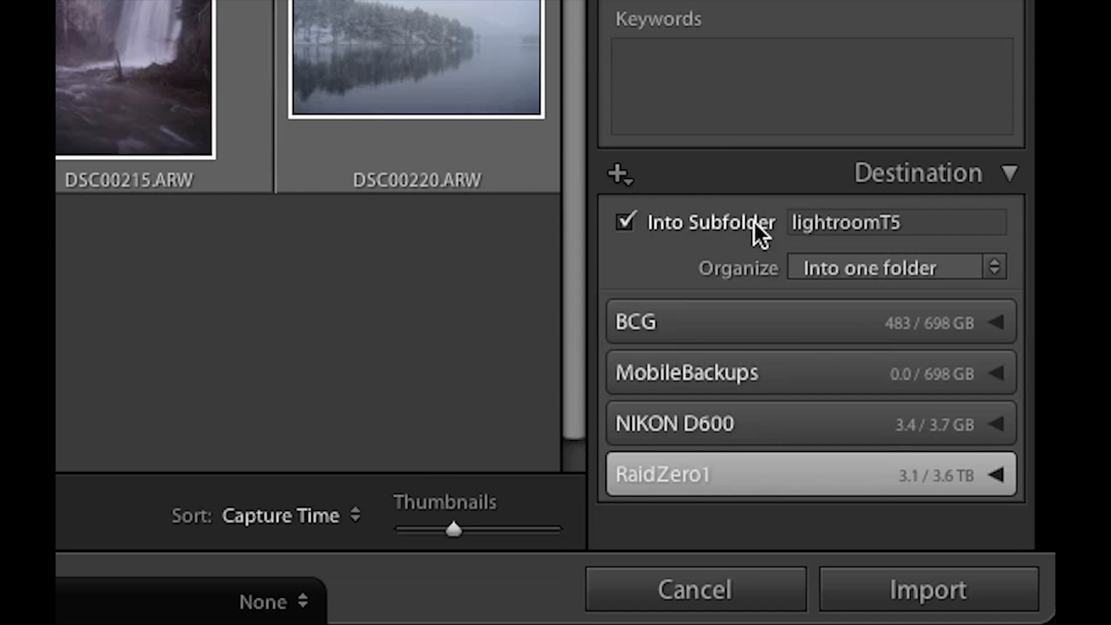
click(822, 234)
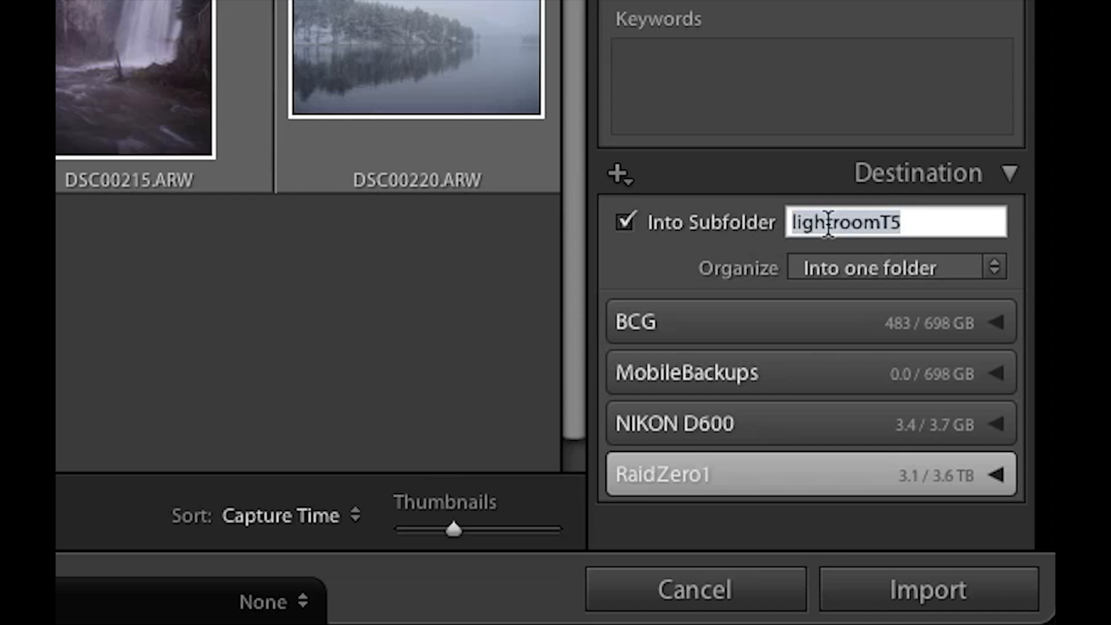
click(920, 272)
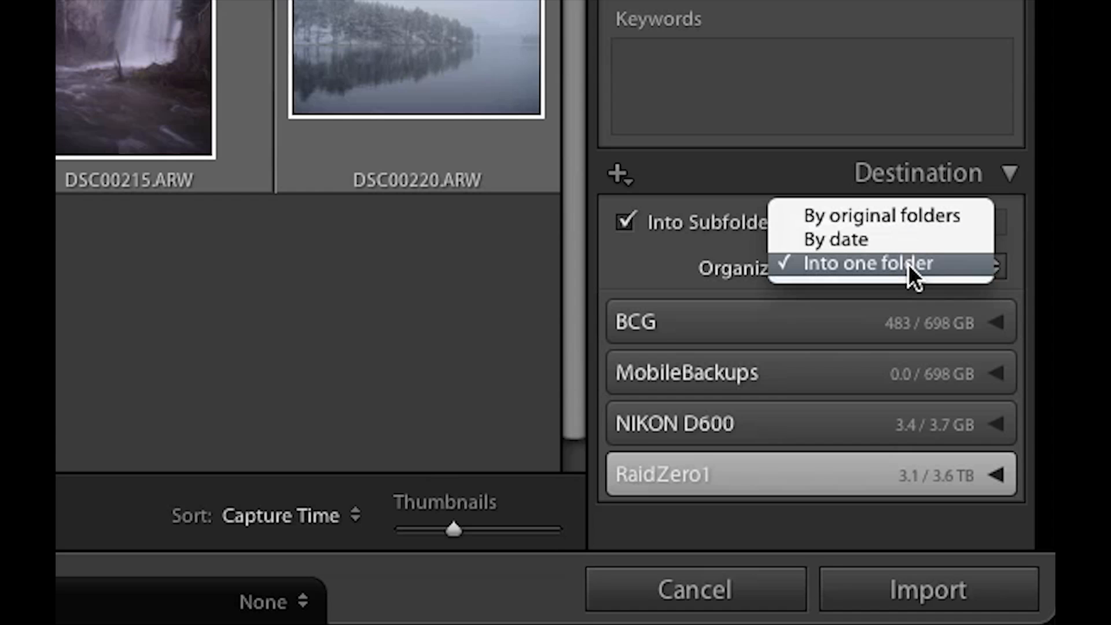
click(908, 264)
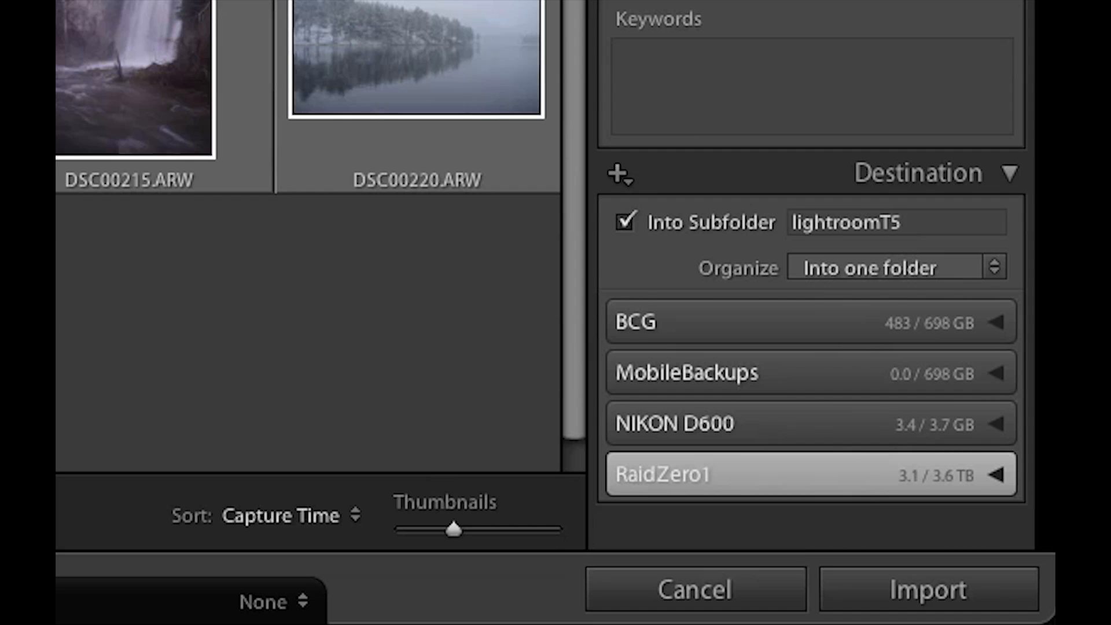
Expand RaidZero1 to check its folders and import the photos
click(796, 490)
scroll(811, 489, down, 5)
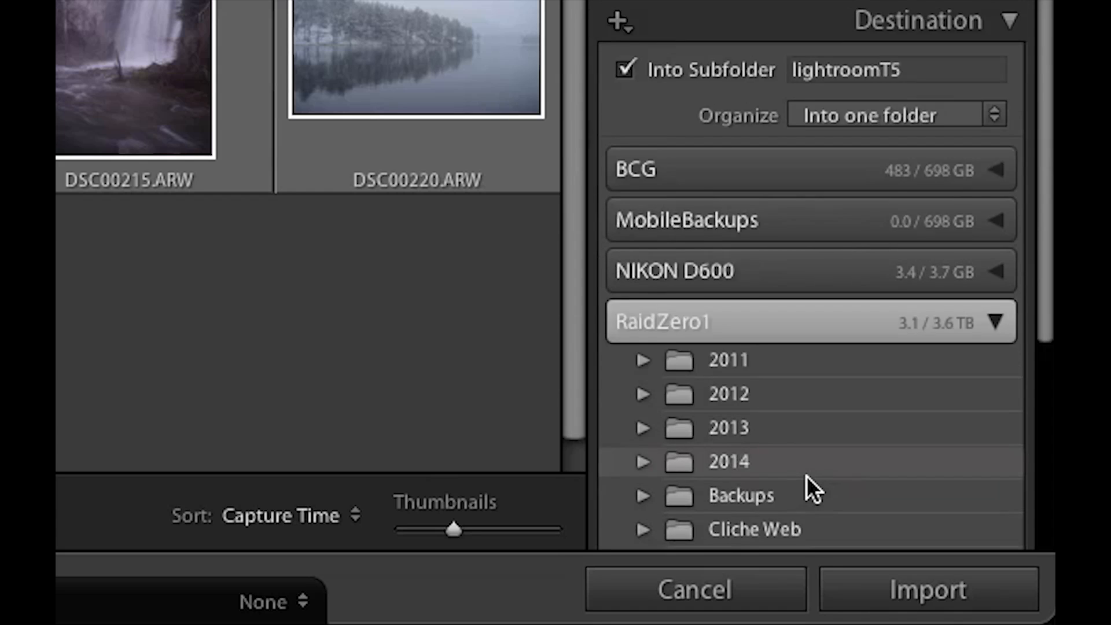
scroll(809, 489, down, 8)
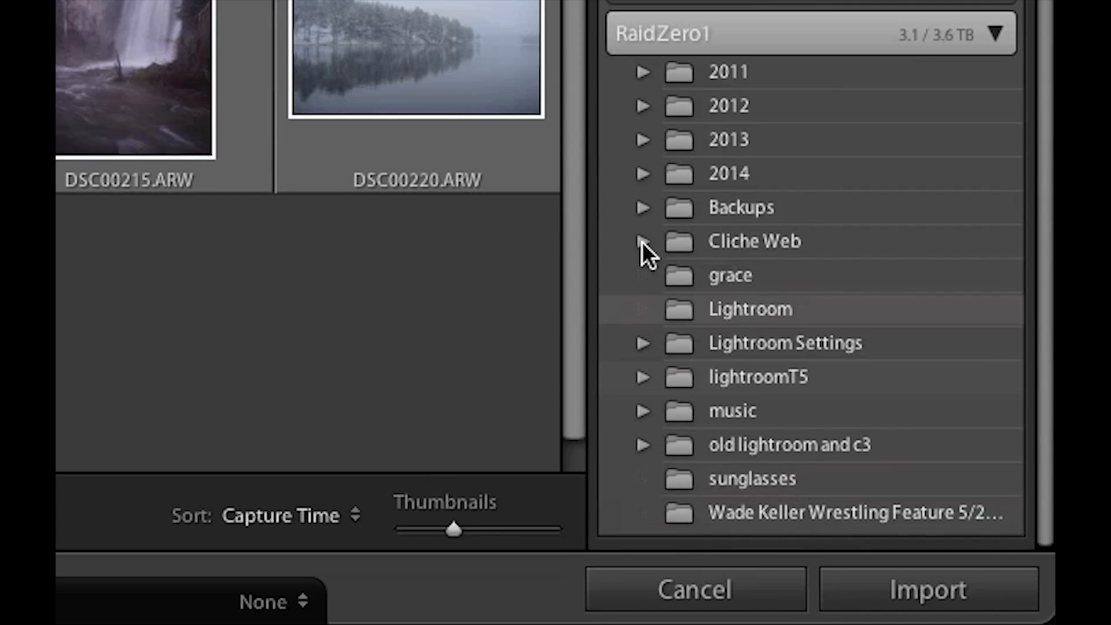
click(949, 608)
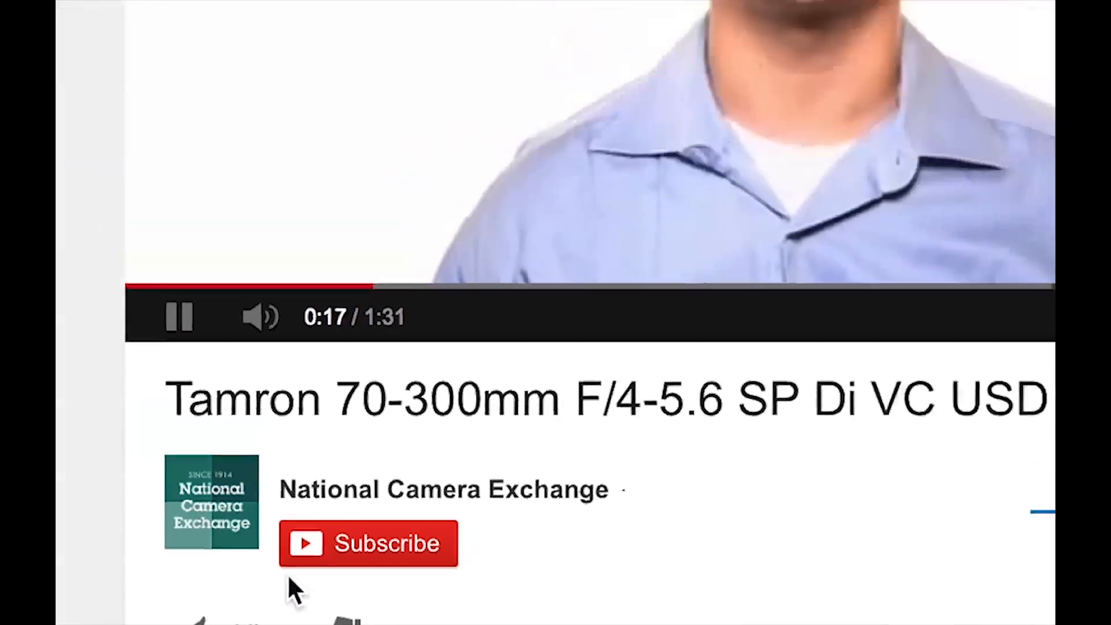
Look over the National Camera Exchange channel details and comments on the YouTube page of the Tamron 70-300mm video
mouse_move(605, 504)
scroll(604, 505, down, 3)
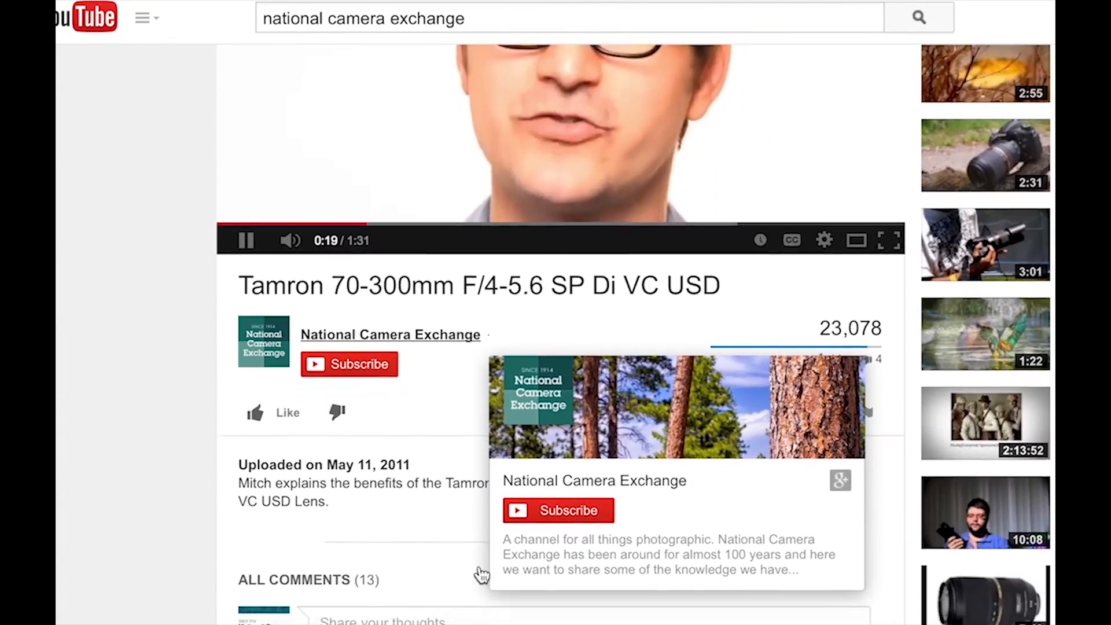
scroll(482, 575, down, 2)
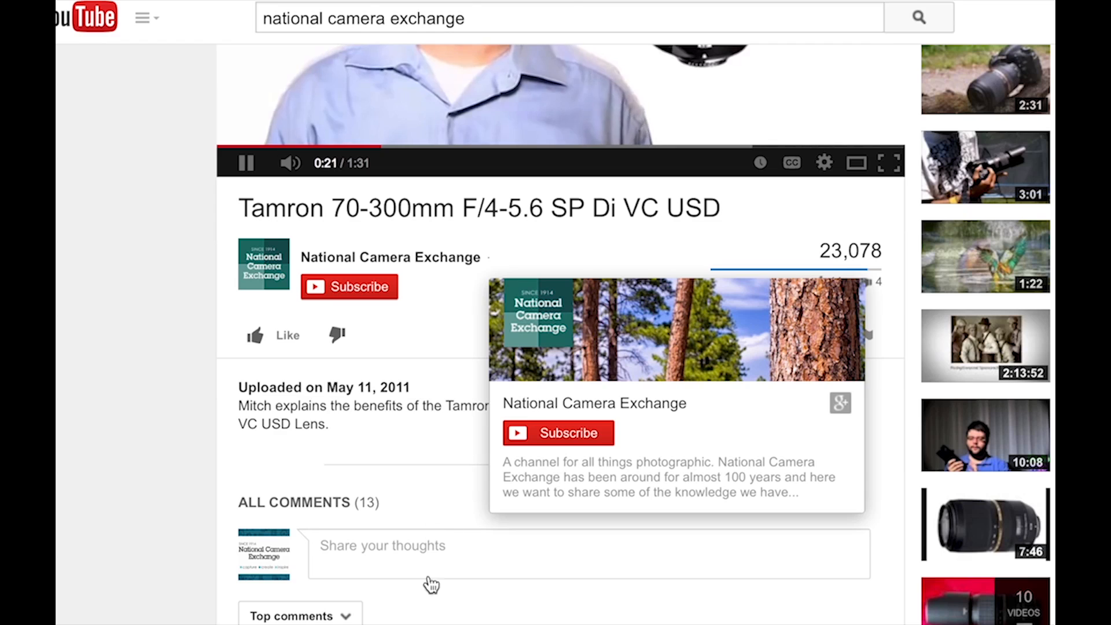